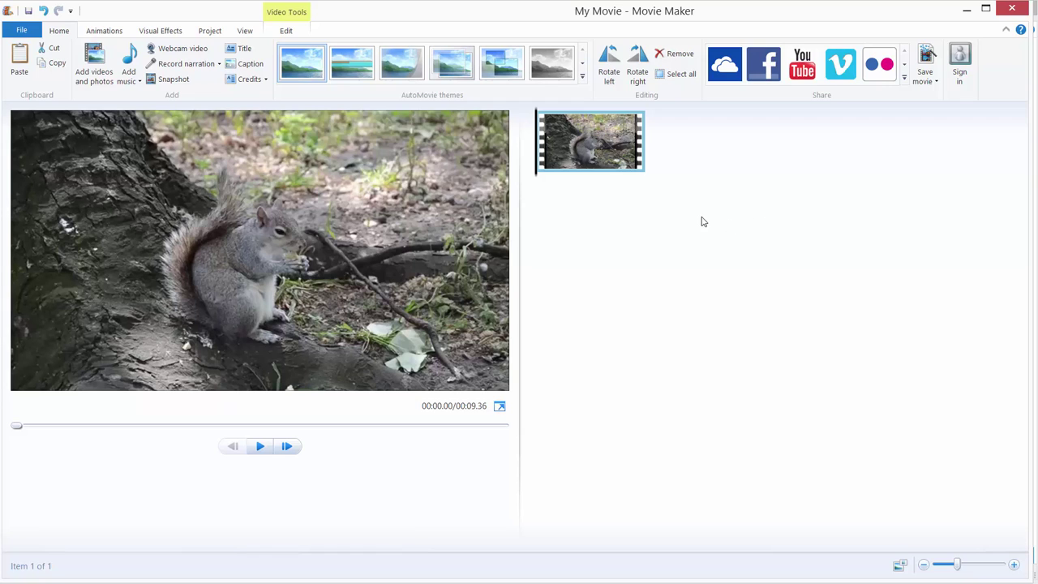
- Play the squirrel clip, pause it at 00:03.43, and bring up the Visual Effects options
{"action": "mouse_move", "coordinate": [591, 150]}
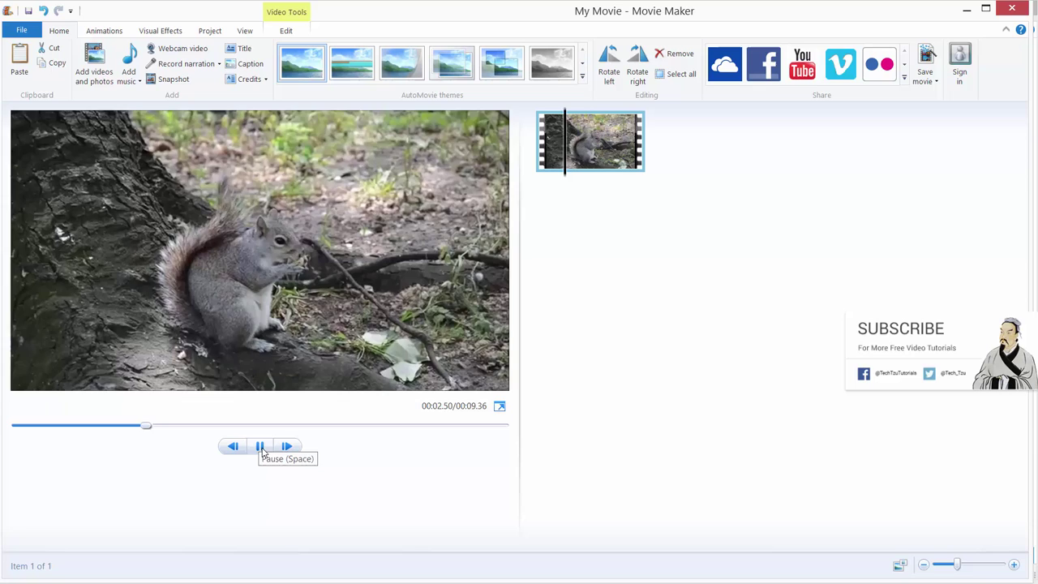
{"action": "left_click", "coordinate": [259, 447]}
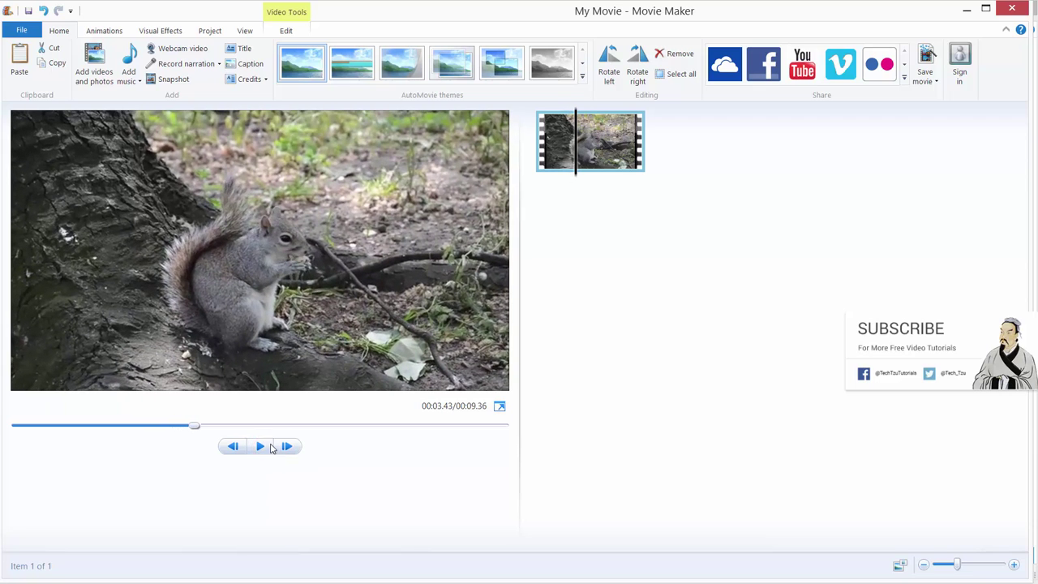
{"action": "left_click", "coordinate": [159, 31]}
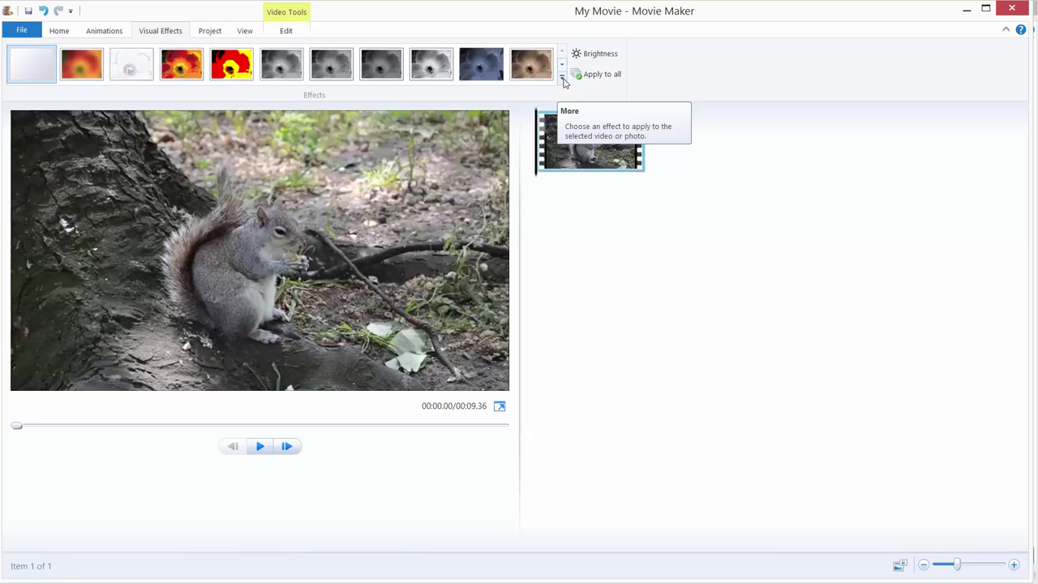
- Apply the Cyan tone black-and-white effect to the squirrel clip
{"action": "left_click", "coordinate": [562, 77]}
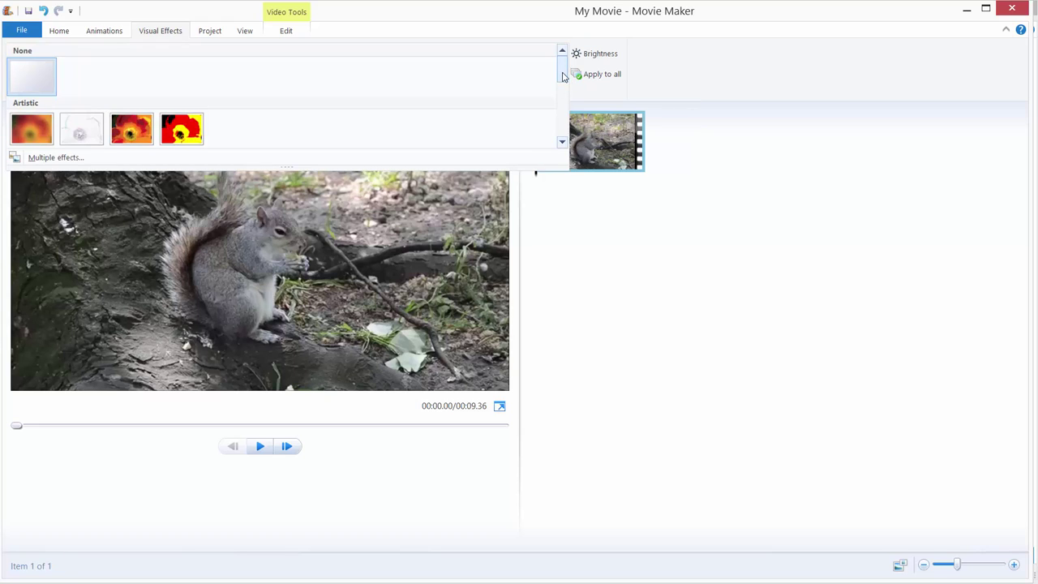
{"action": "mouse_move", "coordinate": [563, 74]}
{"action": "left_mouse_down"}
{"action": "mouse_move", "coordinate": [567, 128]}
{"action": "mouse_move", "coordinate": [563, 71]}
{"action": "mouse_move", "coordinate": [564, 92]}
{"action": "left_mouse_up"}
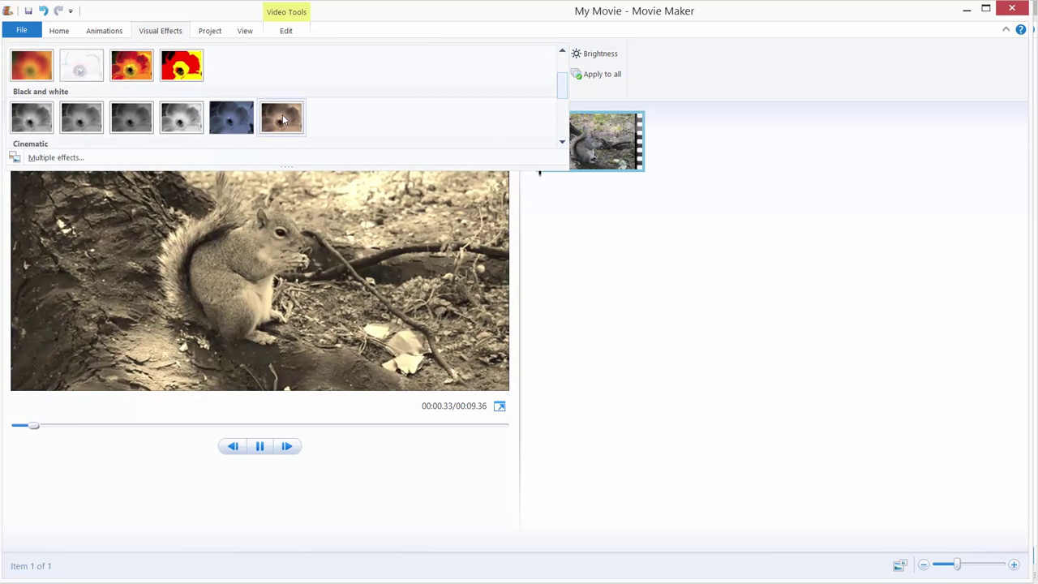
{"action": "left_click", "coordinate": [235, 121]}
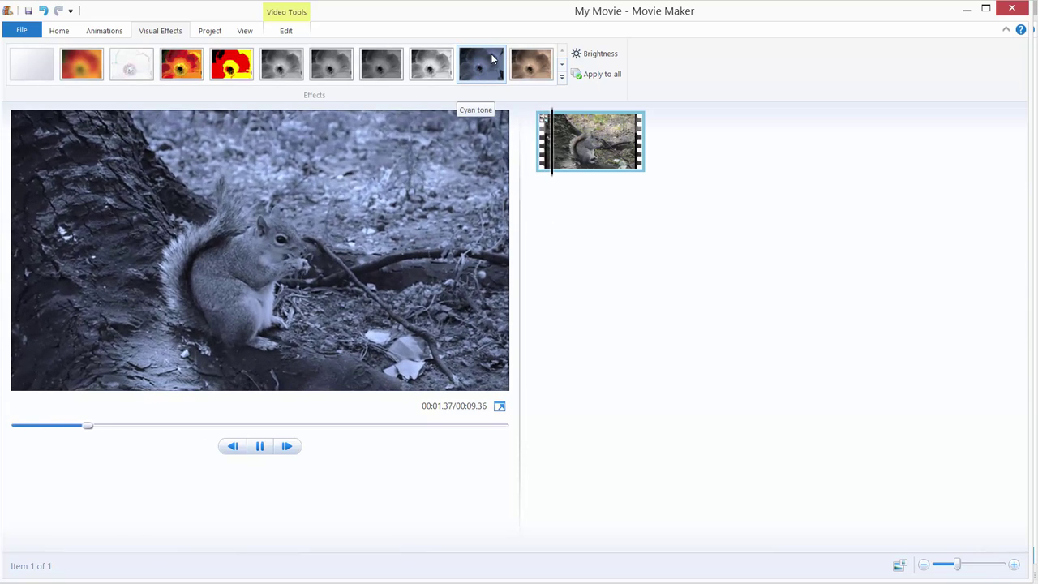
- Raise the squirrel clip's brightness slightly and apply its effects to all project items
{"action": "left_click", "coordinate": [595, 54]}
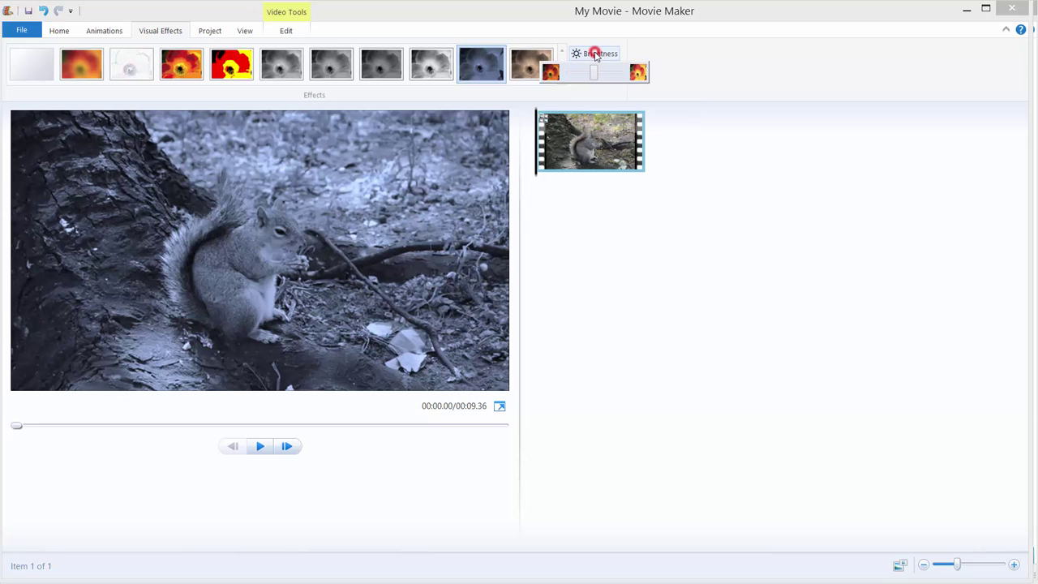
{"action": "left_click", "coordinate": [595, 71]}
{"action": "mouse_move", "coordinate": [595, 70]}
{"action": "left_mouse_down"}
{"action": "mouse_move", "coordinate": [579, 70]}
{"action": "mouse_move", "coordinate": [600, 73]}
{"action": "left_mouse_up"}
{"action": "left_click", "coordinate": [623, 242]}
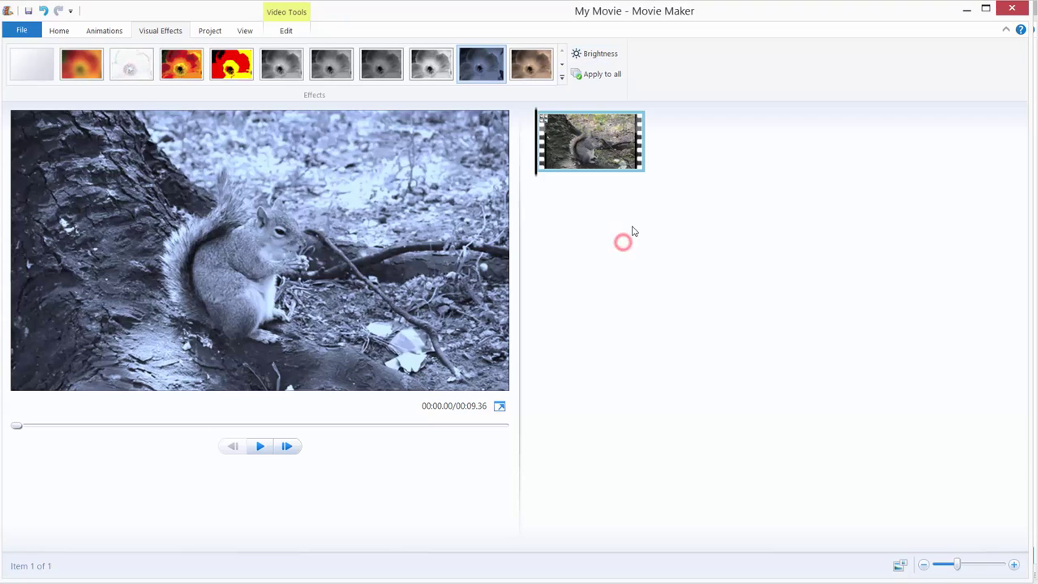
{"action": "left_click", "coordinate": [599, 74]}
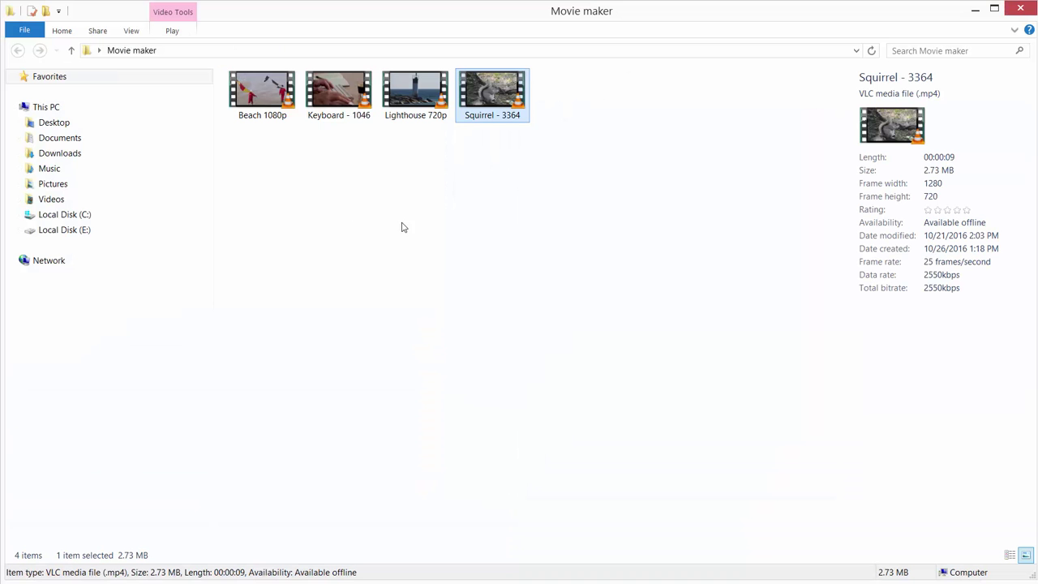
- Add Keyboard - 1046.mp4 after the squirrel clip and give it the Cyan tone effect too
{"action": "left_click", "coordinate": [431, 237]}
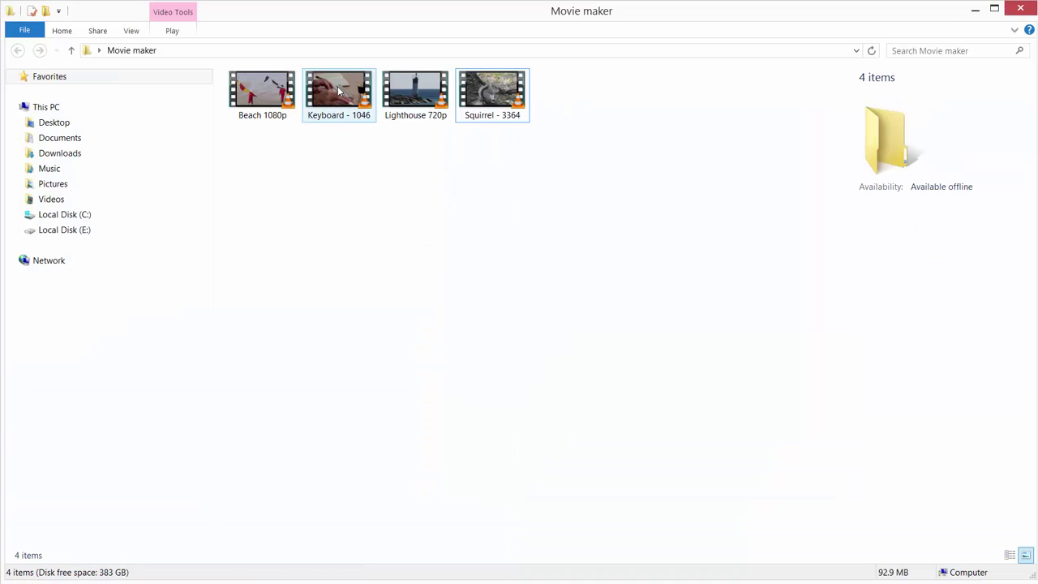
{"action": "left_click_drag", "start_coordinate": [339, 91], "coordinate": [734, 172]}
{"action": "key", "text": "alt+Tab"}
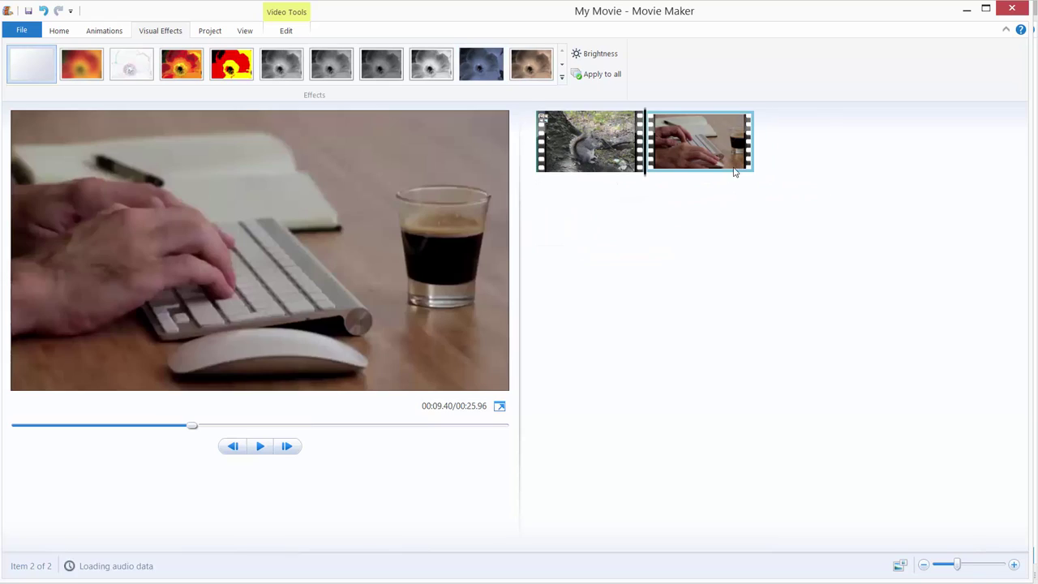
{"action": "left_click", "coordinate": [578, 157]}
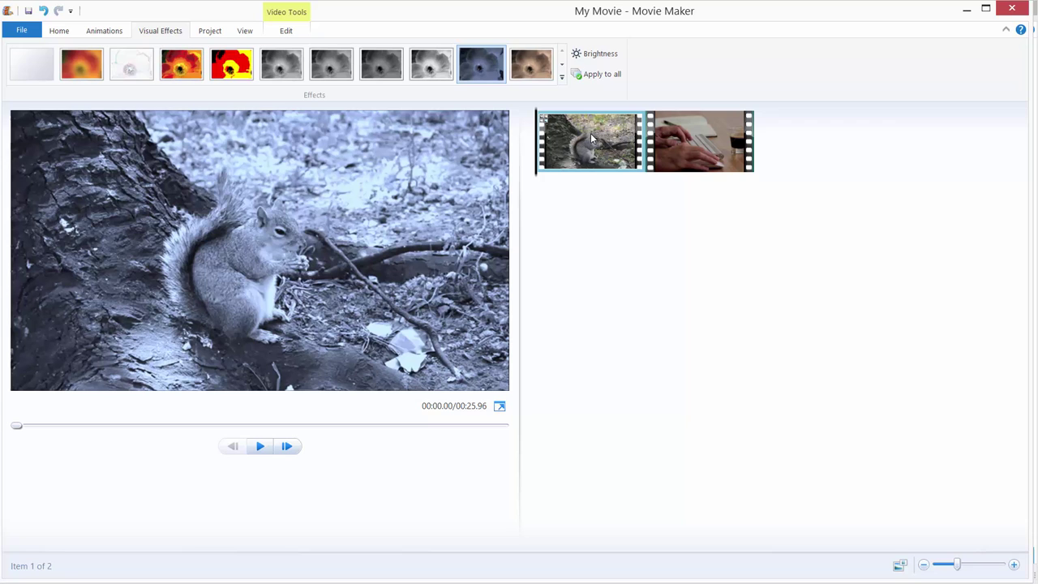
{"action": "left_click", "coordinate": [601, 74]}
- Play the movie through the keyboard clip, pause, and reselect the squirrel clip
{"action": "key", "text": "space"}
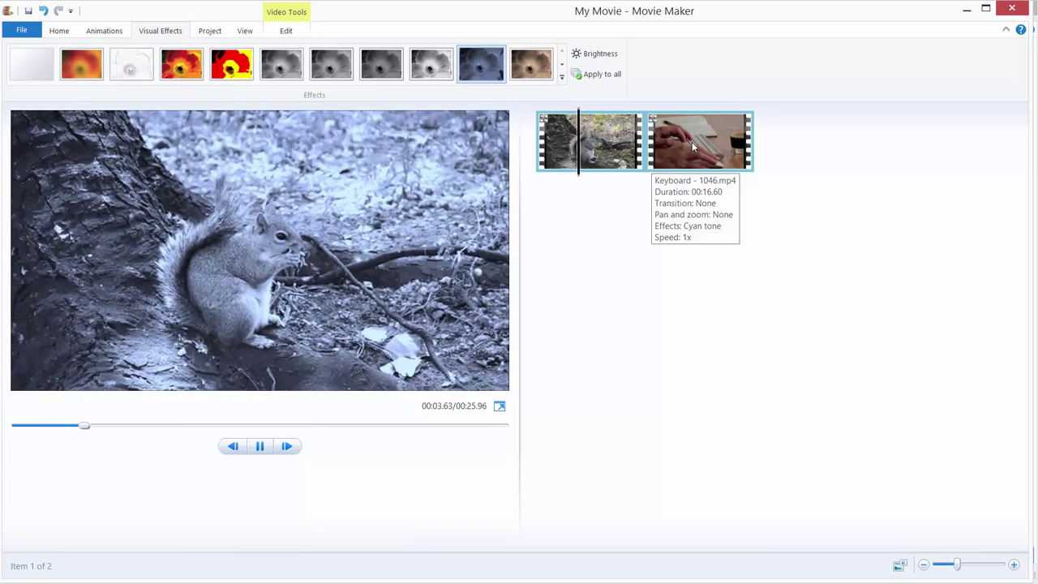
{"action": "left_click", "coordinate": [621, 168]}
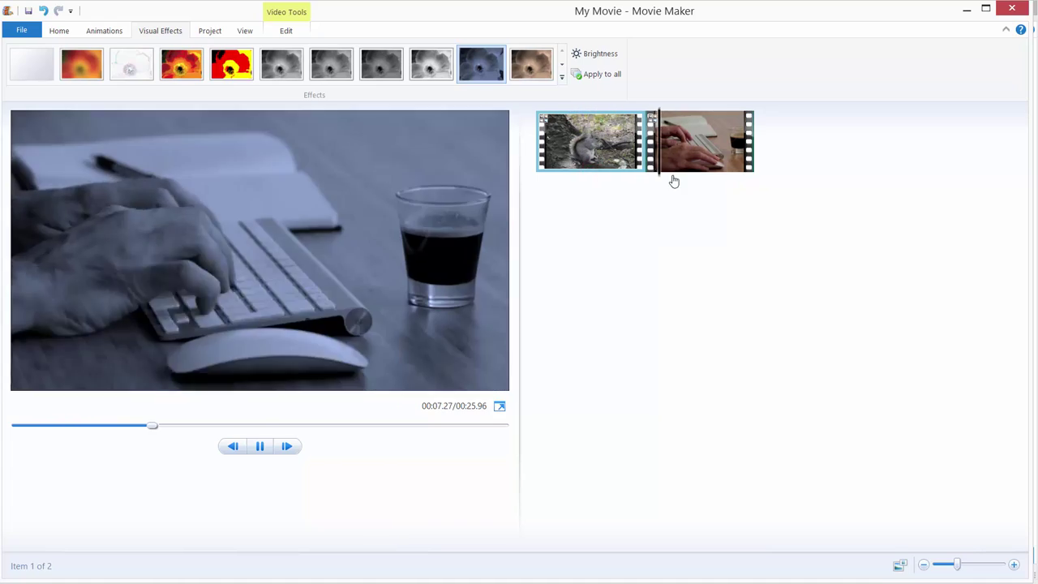
{"action": "left_click_drag", "start_coordinate": [674, 180], "coordinate": [695, 176]}
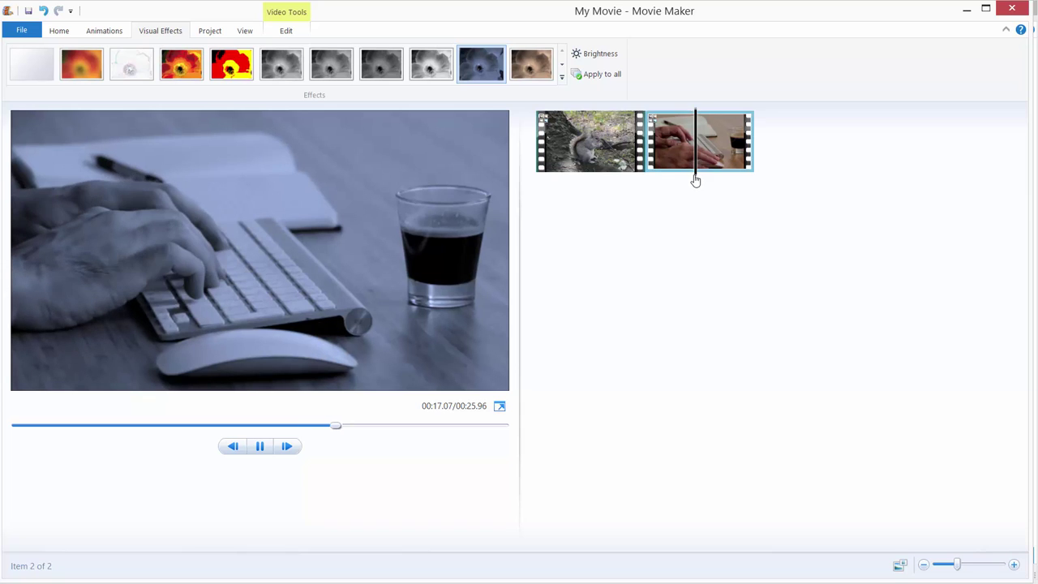
{"action": "left_click", "coordinate": [259, 447]}
{"action": "left_click", "coordinate": [595, 139]}
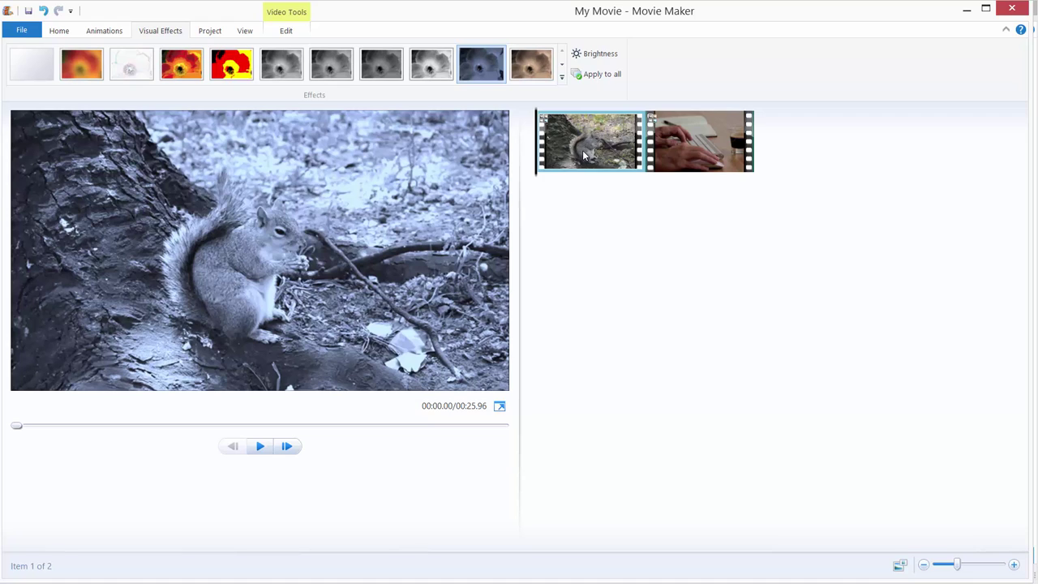
- Set the visual effect to None and apply it to both clips
{"action": "left_click", "coordinate": [563, 79]}
{"action": "left_click", "coordinate": [564, 81]}
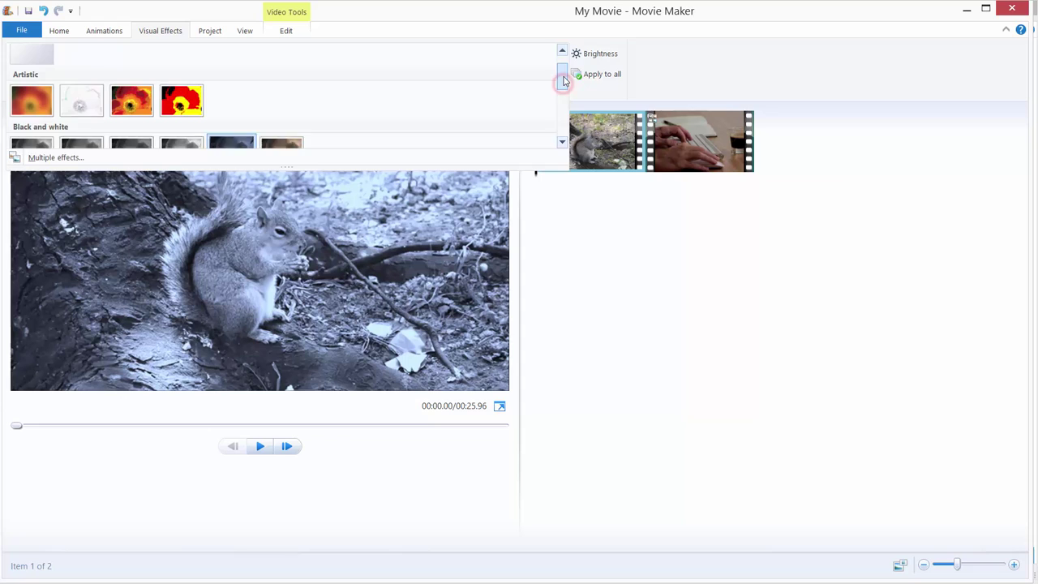
{"action": "left_click_drag", "start_coordinate": [563, 80], "coordinate": [562, 69]}
{"action": "left_click", "coordinate": [28, 76]}
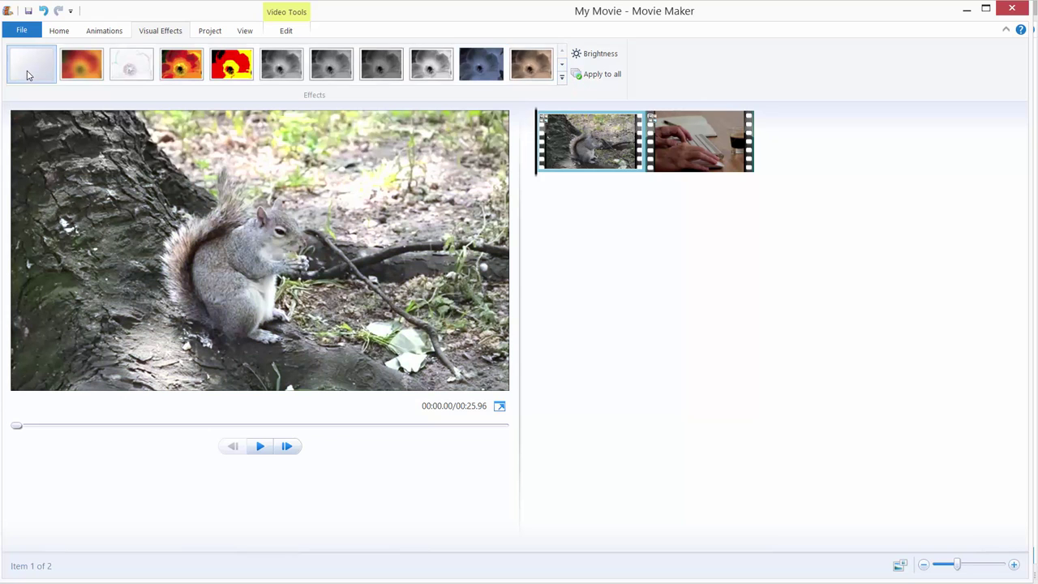
{"action": "left_click", "coordinate": [581, 76]}
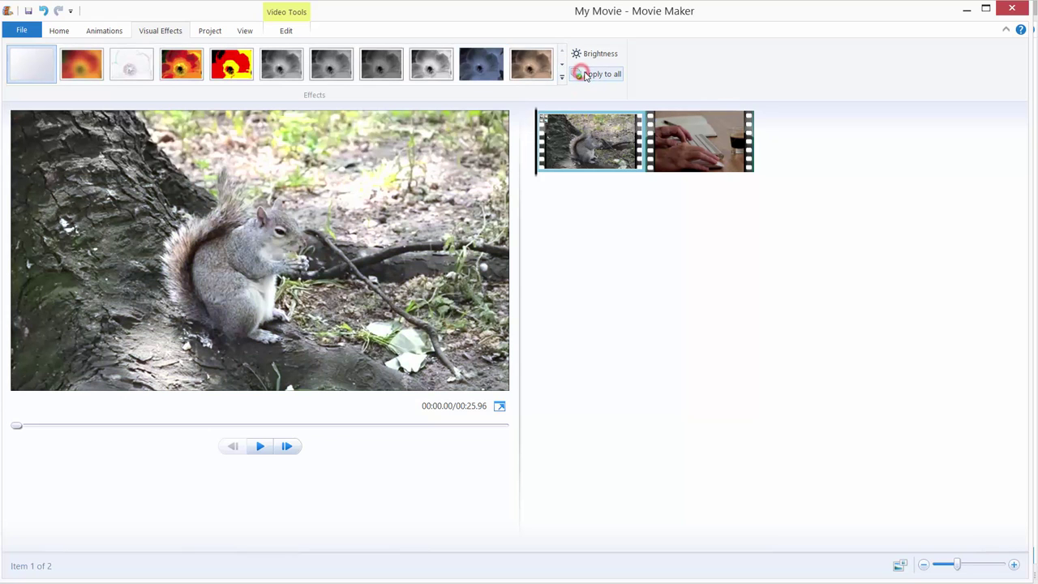
- Preview the keyboard clip, pause, and return the playhead to the squirrel clip's start
{"action": "left_click", "coordinate": [684, 140]}
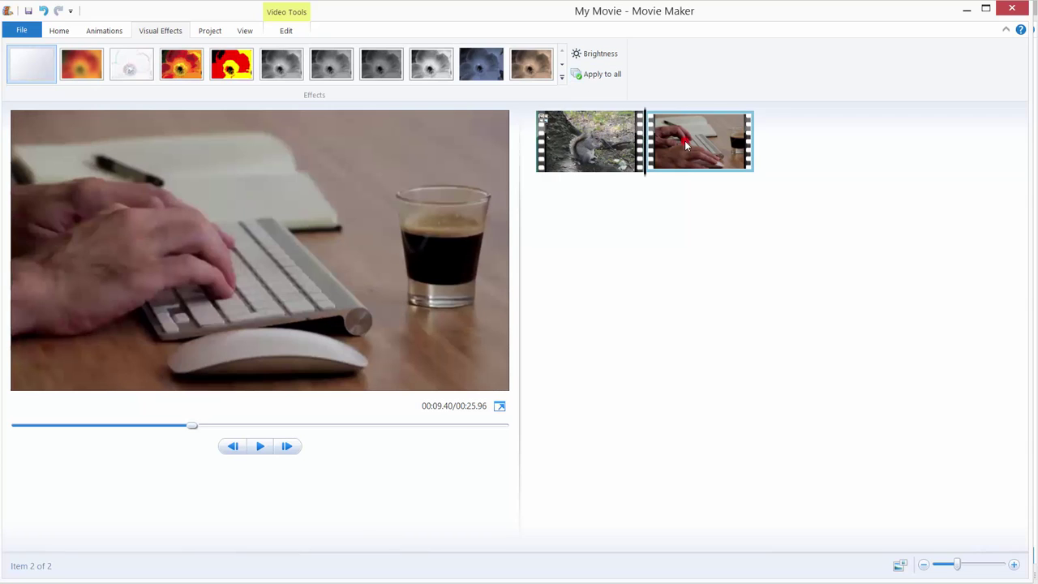
{"action": "left_click", "coordinate": [259, 446]}
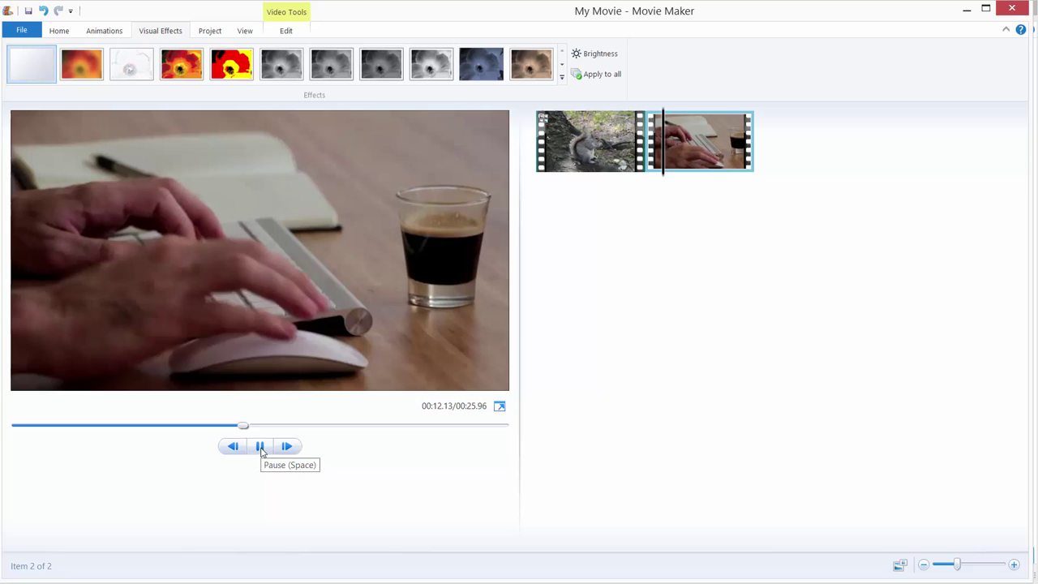
{"action": "left_click", "coordinate": [260, 447]}
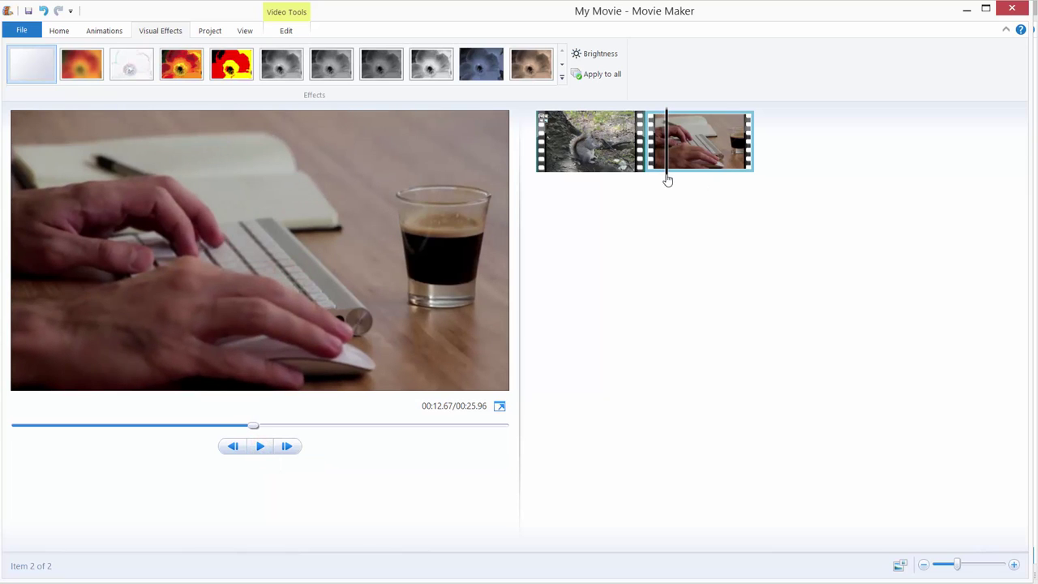
{"action": "left_click_drag", "start_coordinate": [668, 180], "coordinate": [538, 176]}
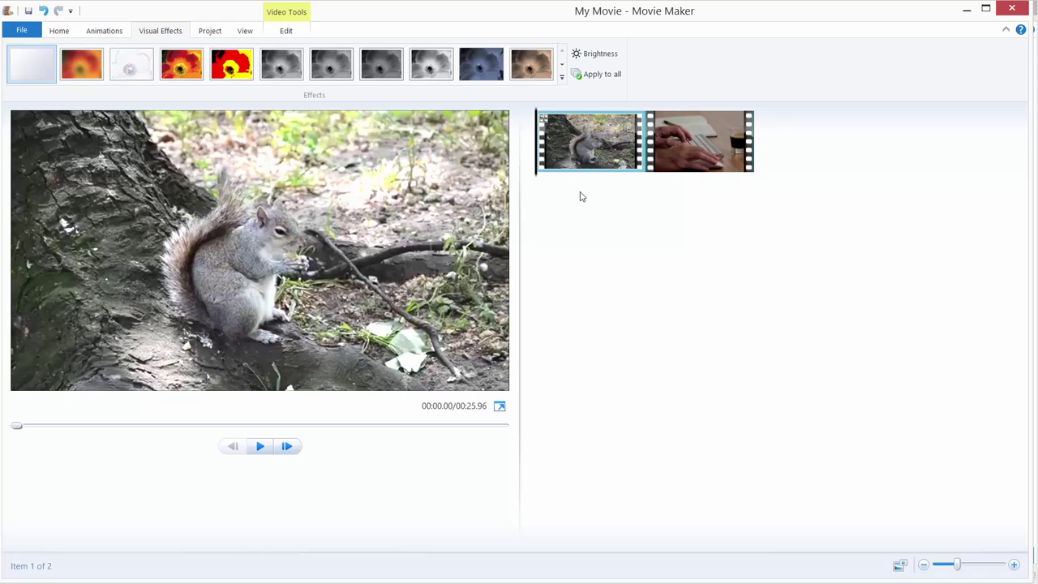
- Choose Multiple effects... from the expanded Effects gallery to open Add or Remove Effects
{"action": "left_click", "coordinate": [561, 77]}
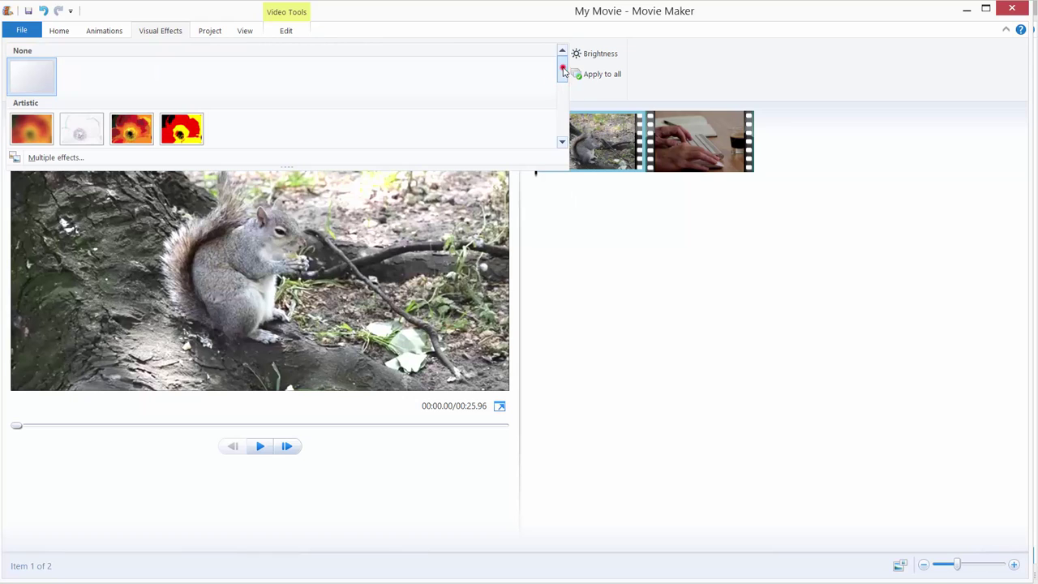
{"action": "scroll", "coordinate": [559, 72], "scroll_direction": "down", "scroll_amount": 3}
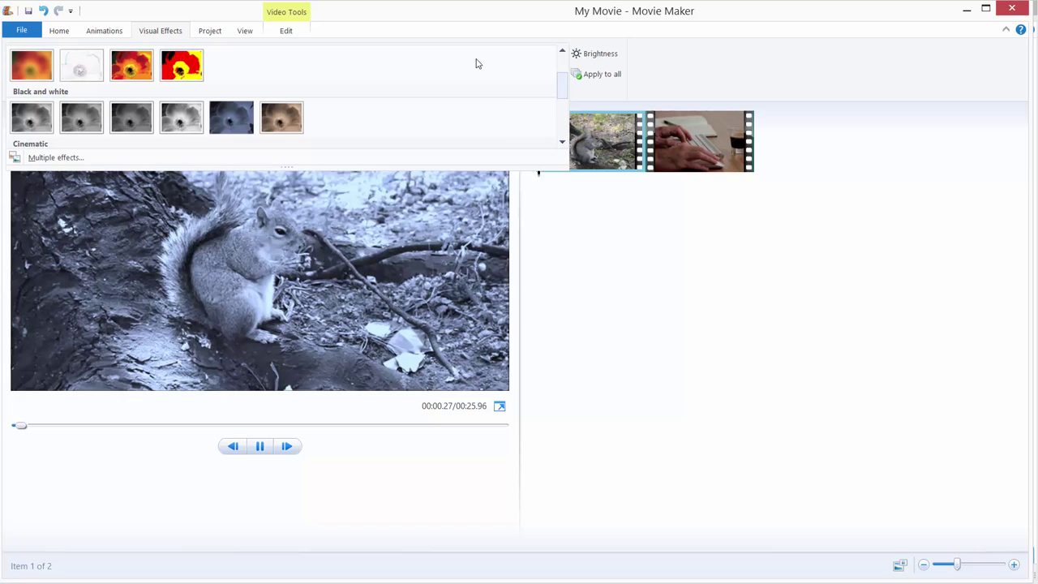
{"action": "left_click_drag", "start_coordinate": [561, 81], "coordinate": [563, 123]}
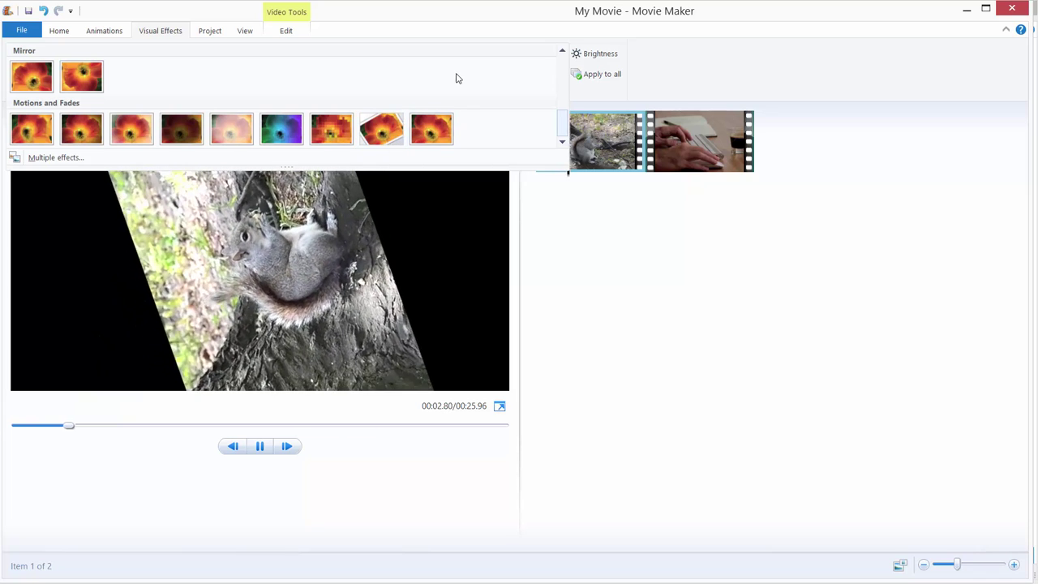
{"action": "left_click", "coordinate": [51, 158]}
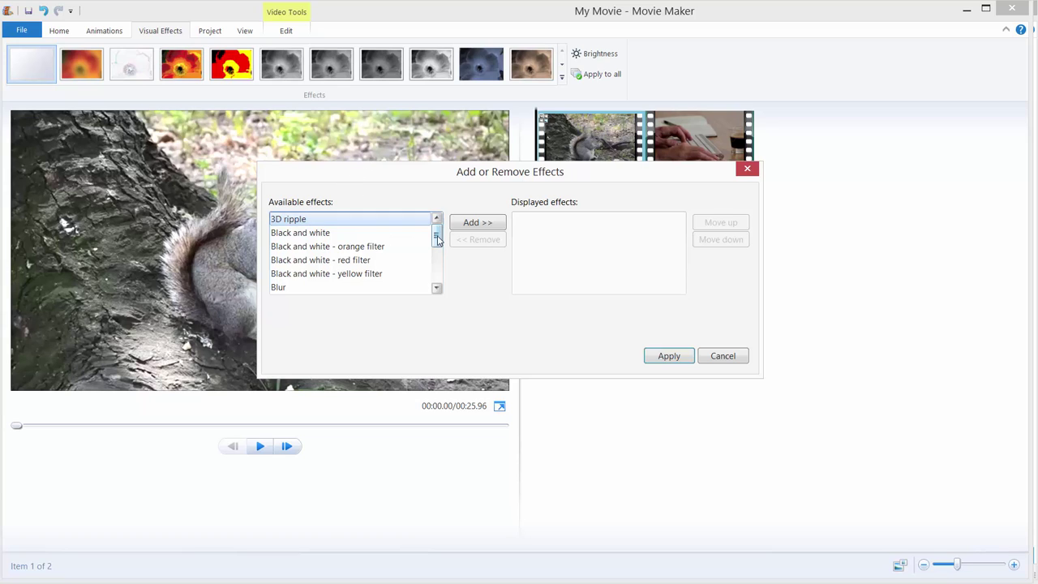
- Add Sepia tone and Spin 360° to the displayed effects list
{"action": "left_click_drag", "start_coordinate": [437, 237], "coordinate": [439, 278]}
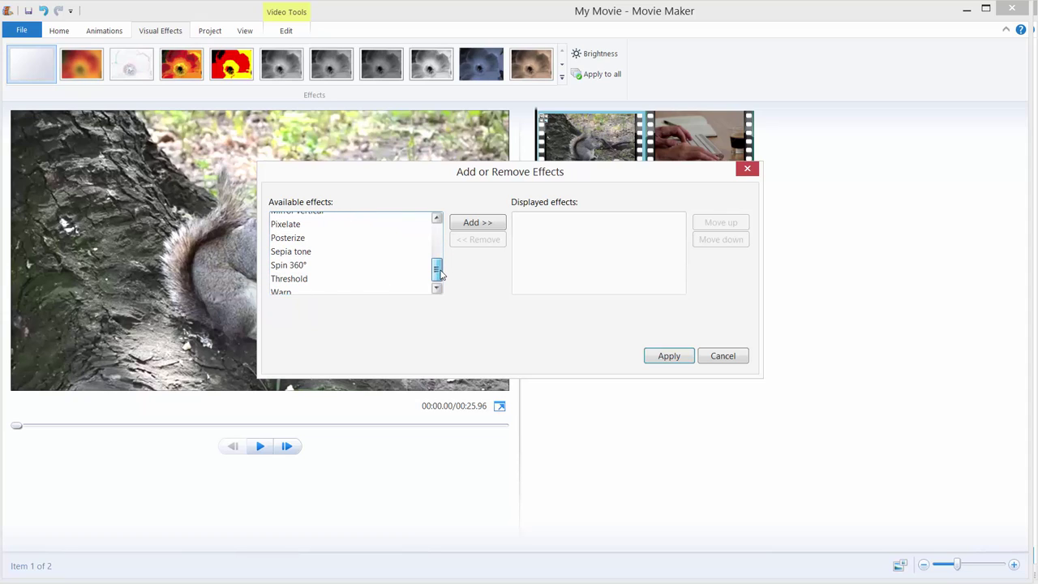
{"action": "left_click", "coordinate": [290, 256]}
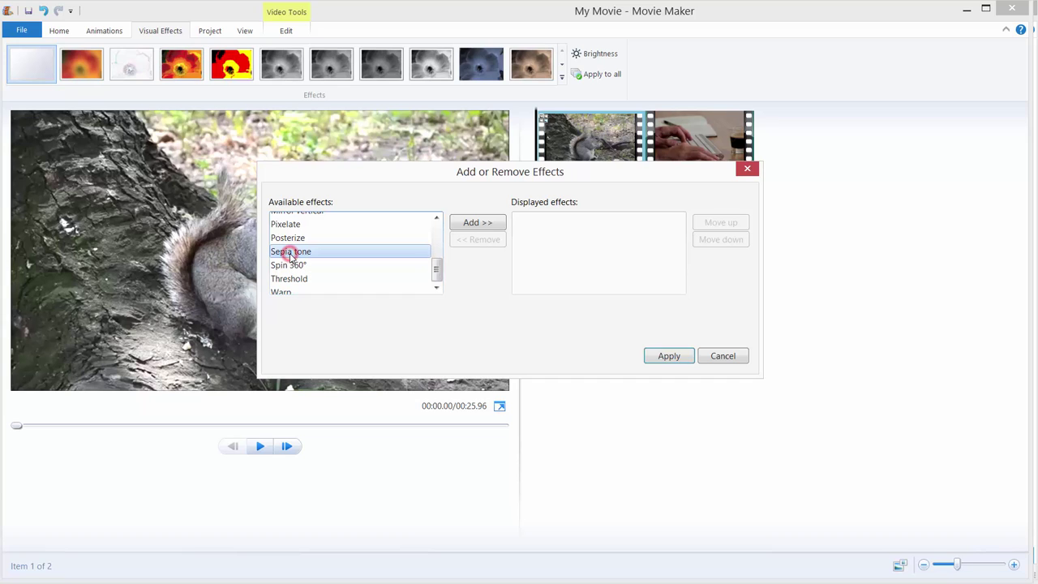
{"action": "left_click", "coordinate": [461, 231]}
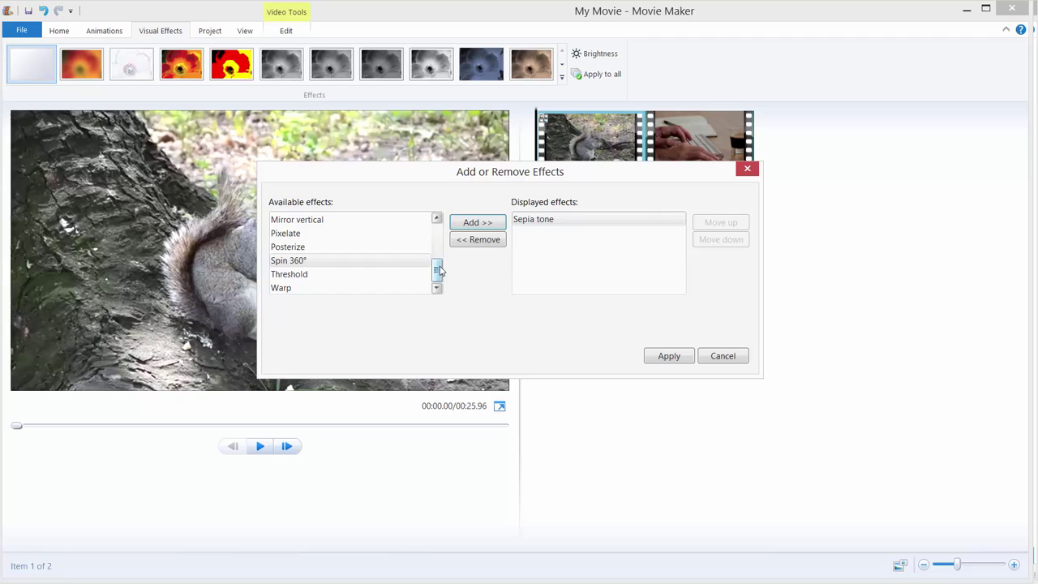
{"action": "left_click", "coordinate": [293, 264]}
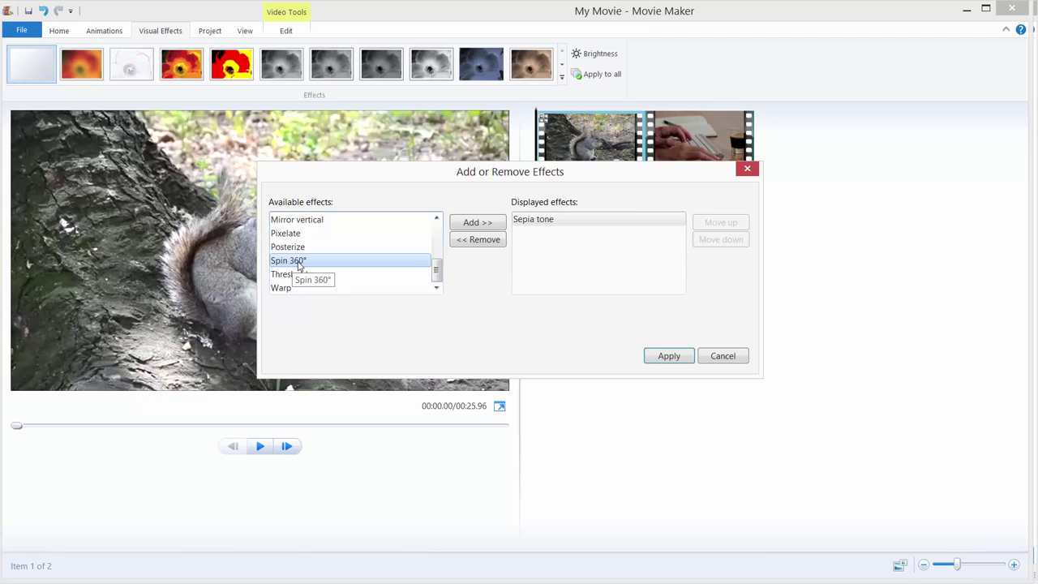
{"action": "double_click", "coordinate": [298, 266]}
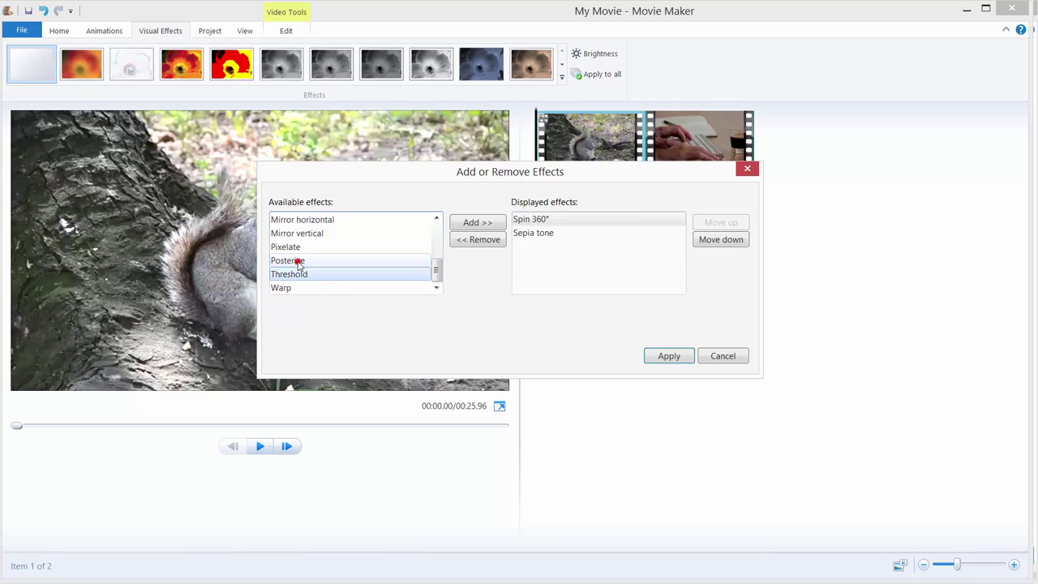
- Remove and re-add Sepia tone and Spin 360°, then apply the combined effects
{"action": "double_click", "coordinate": [535, 220]}
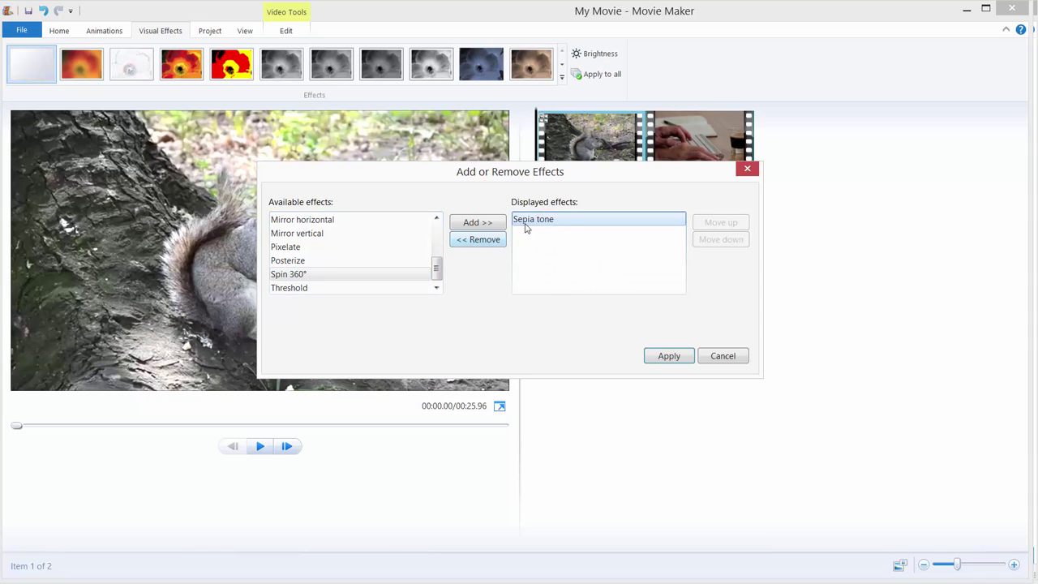
{"action": "left_click", "coordinate": [478, 241]}
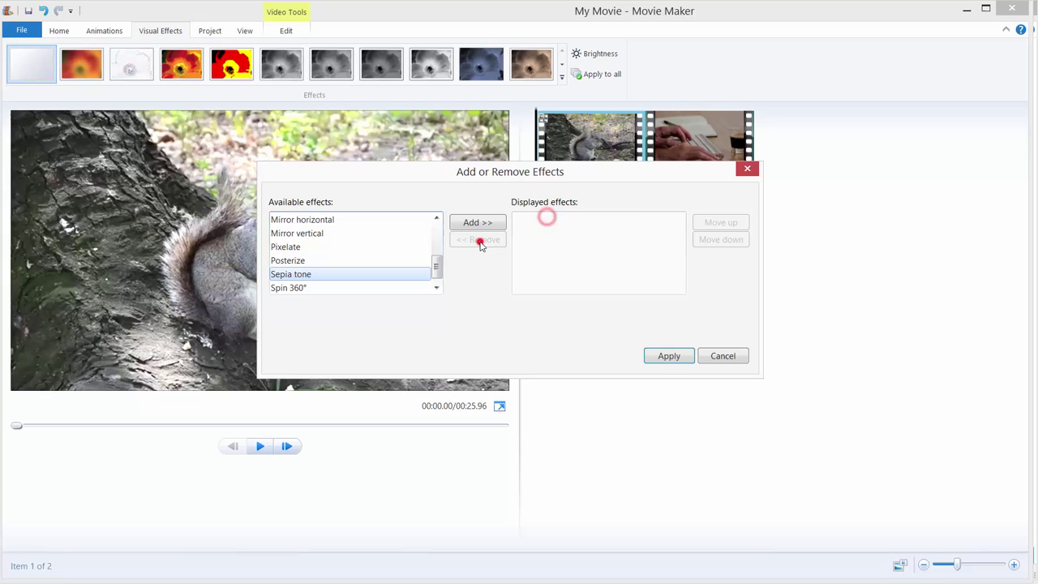
{"action": "double_click", "coordinate": [309, 276]}
{"action": "double_click", "coordinate": [296, 275]}
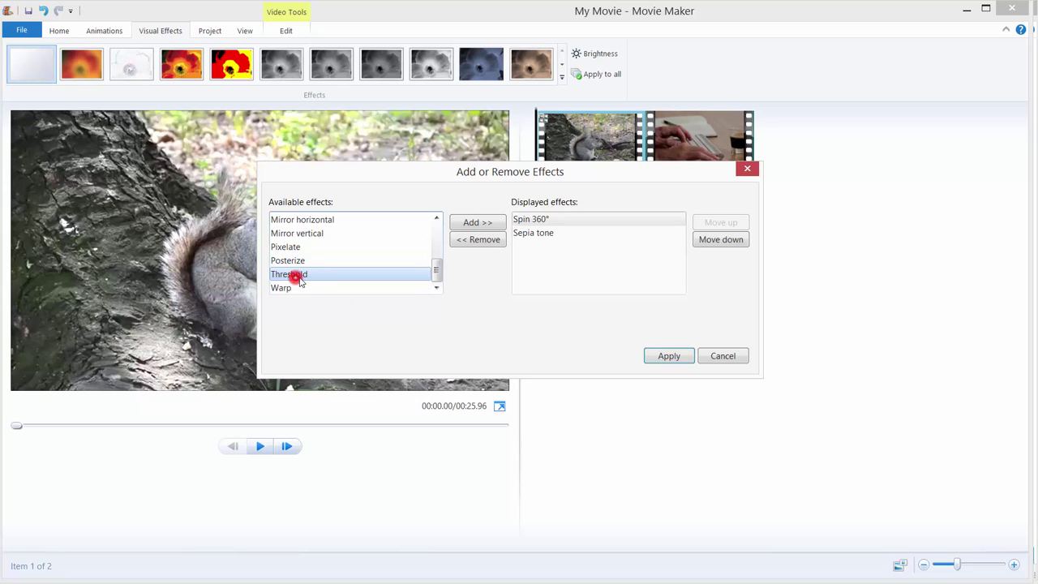
{"action": "left_click", "coordinate": [666, 364]}
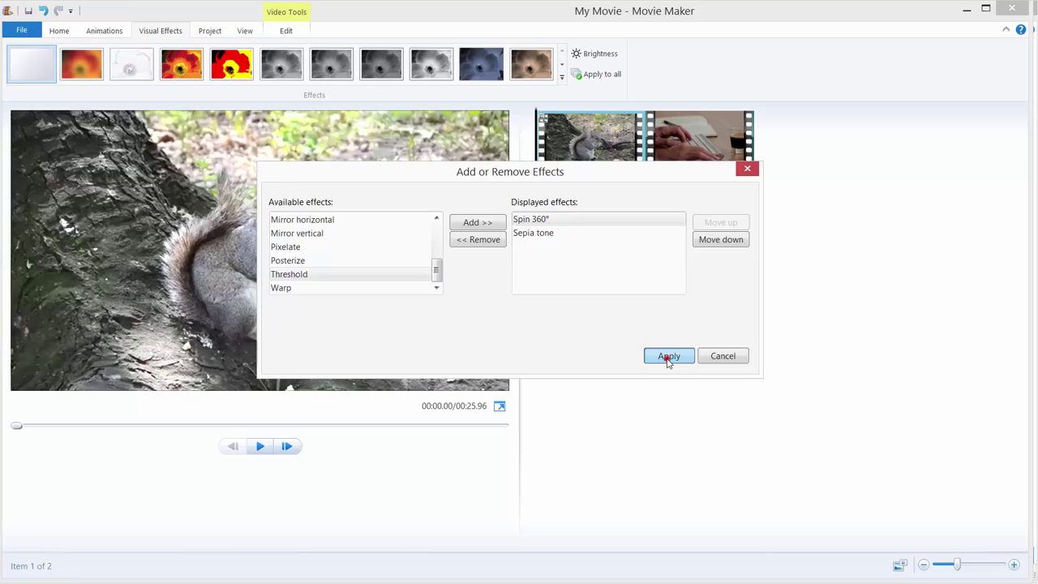
{"action": "left_click", "coordinate": [260, 447]}
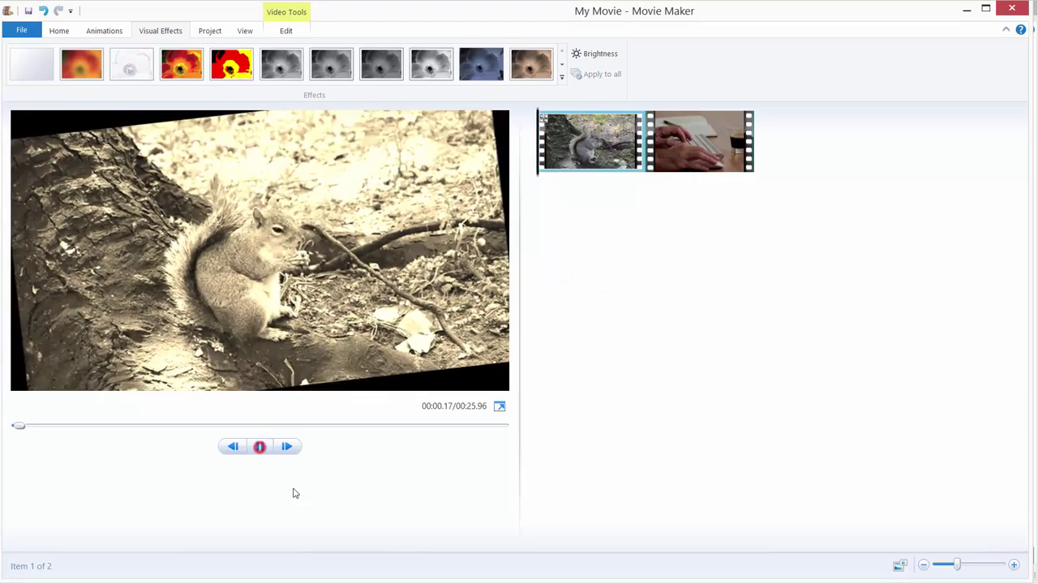